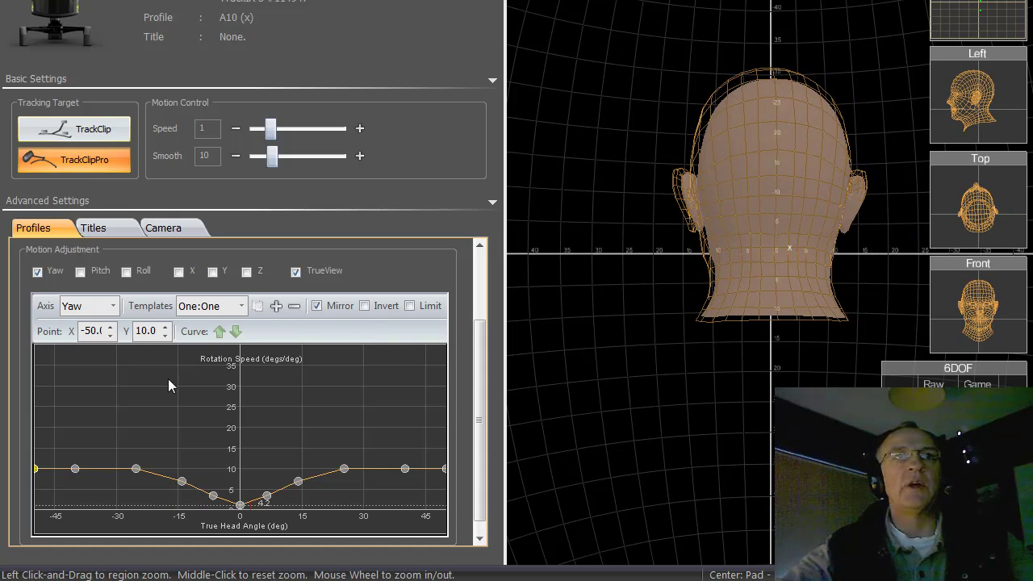
- Raise the yaw curve four steps, then lower it two so its outer points sit at 11
{"action": "left_click", "coordinate": [218, 331]}
{"action": "left_click", "coordinate": [219, 331]}
{"action": "left_click", "coordinate": [219, 331]}
{"action": "left_click", "coordinate": [218, 331]}
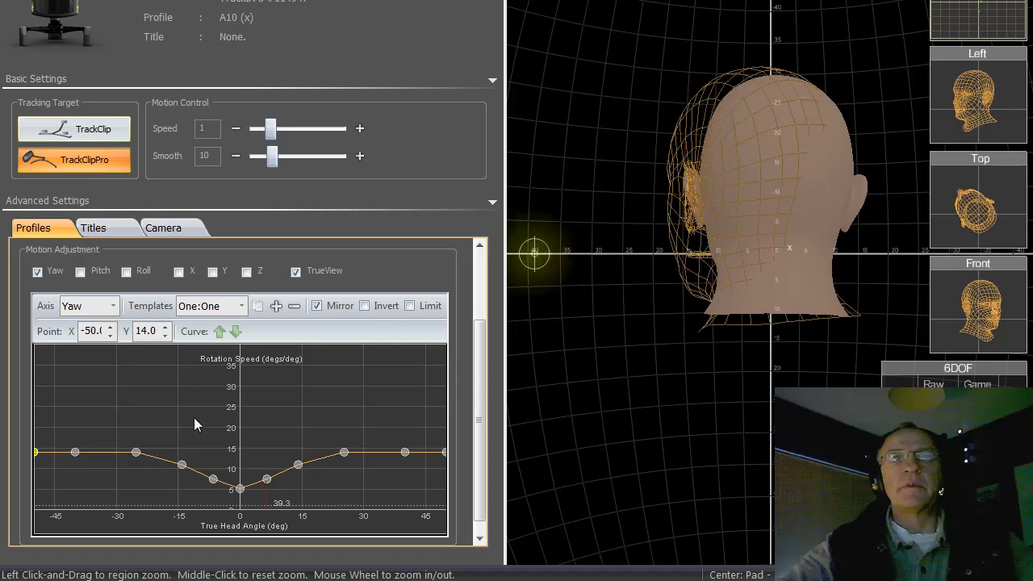
{"action": "left_click", "coordinate": [236, 331]}
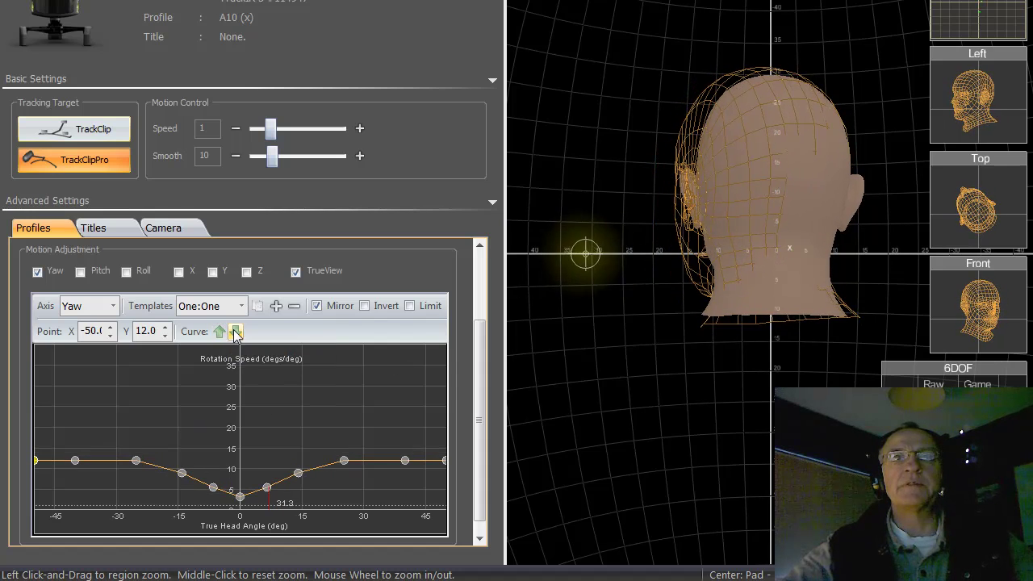
{"action": "left_click", "coordinate": [236, 331]}
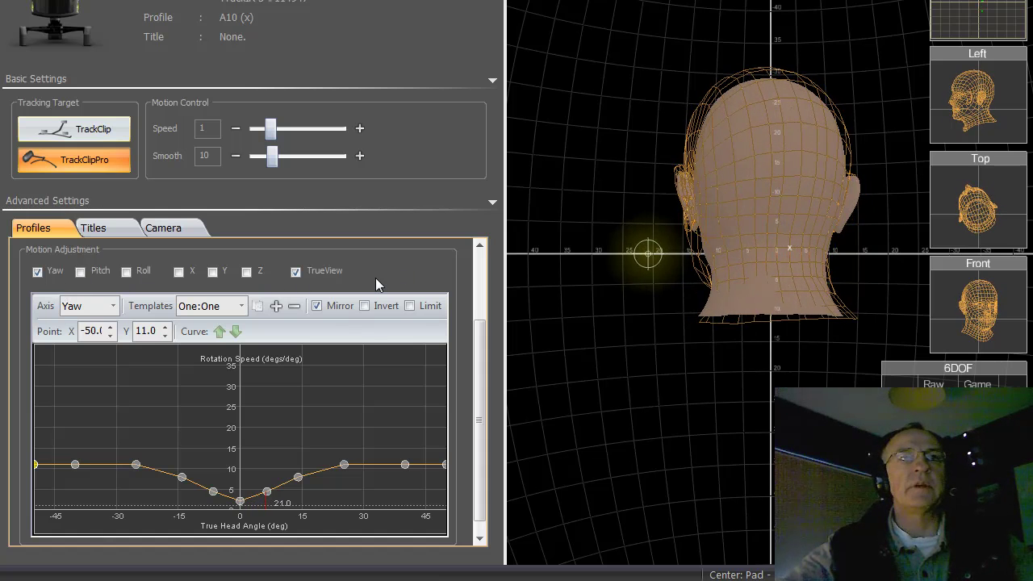
- Enable the Pitch axis, disable Yaw, and bring up the Pitch curve for editing
{"action": "left_click", "coordinate": [80, 272]}
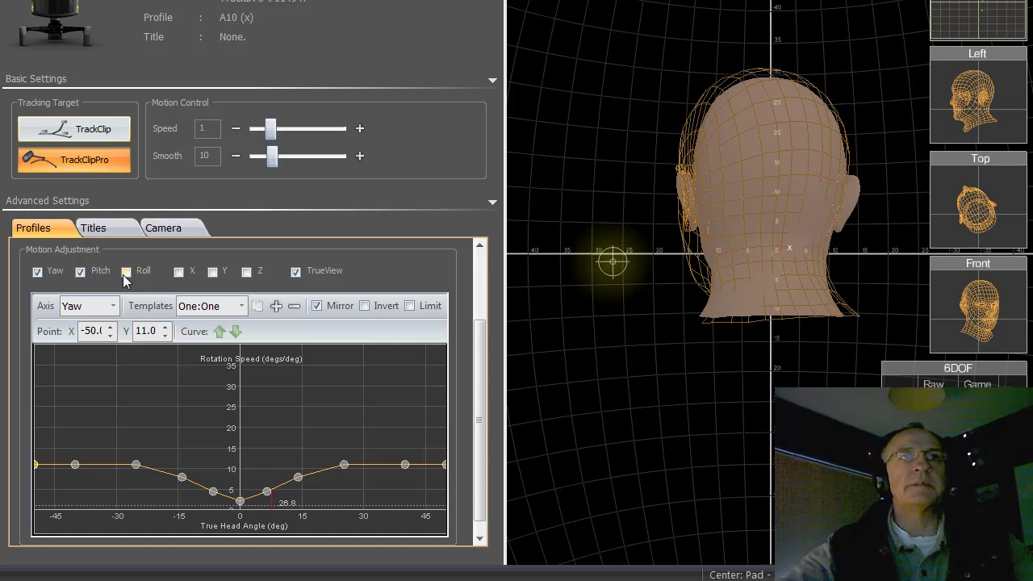
{"action": "left_click", "coordinate": [80, 272]}
{"action": "left_click", "coordinate": [80, 272]}
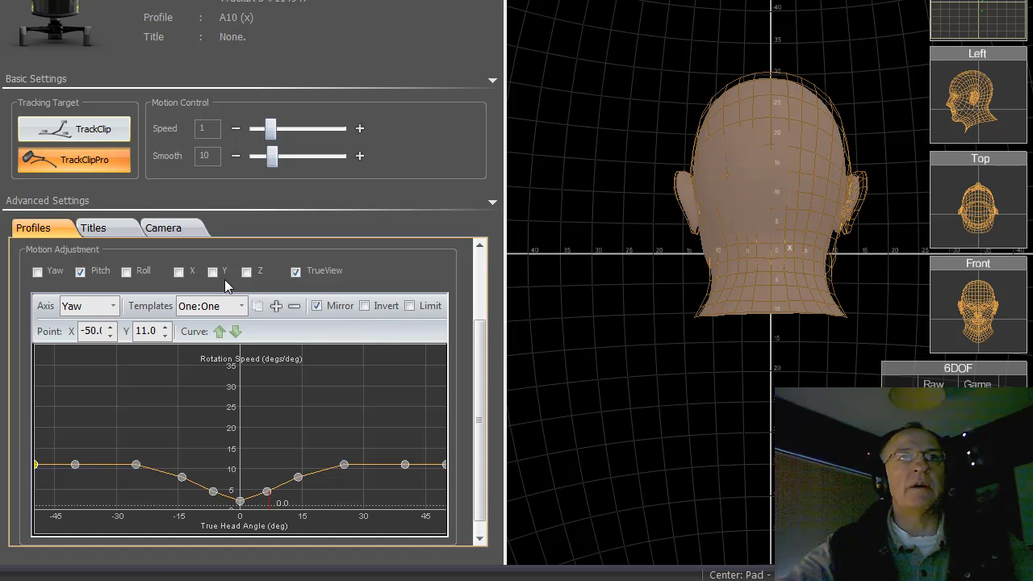
{"action": "left_click", "coordinate": [114, 306]}
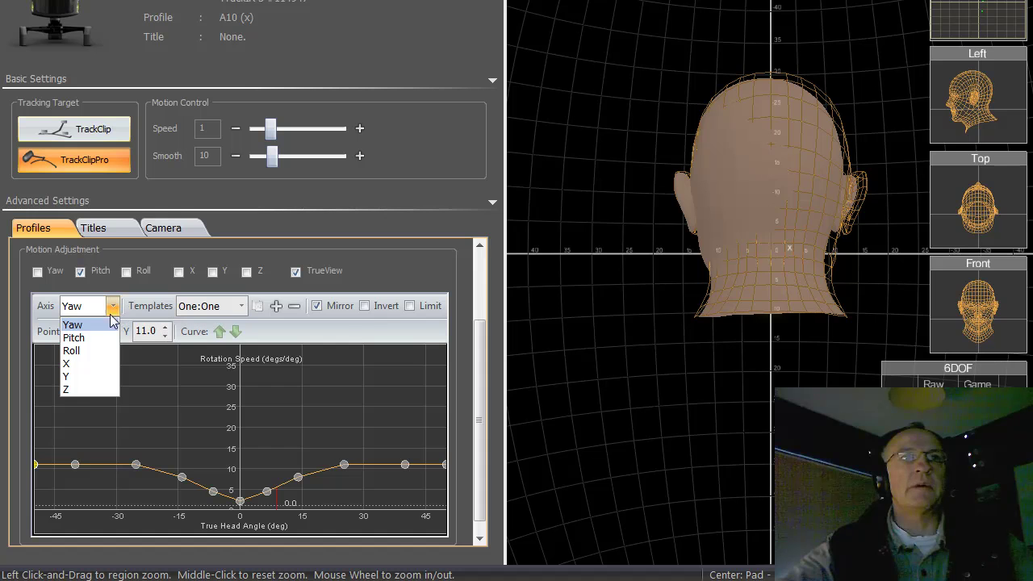
{"action": "left_click", "coordinate": [77, 341]}
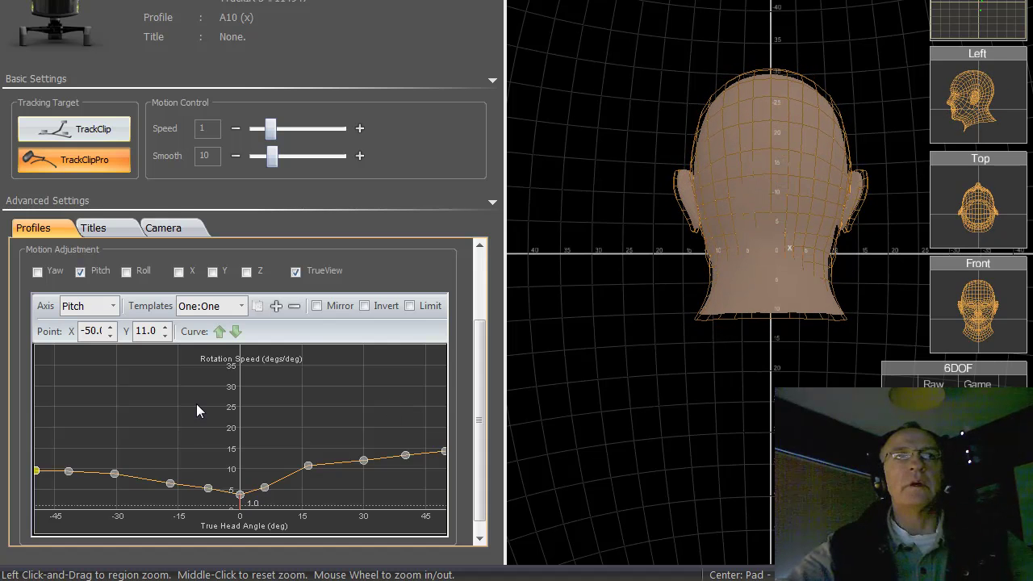
{"action": "left_click", "coordinate": [112, 306]}
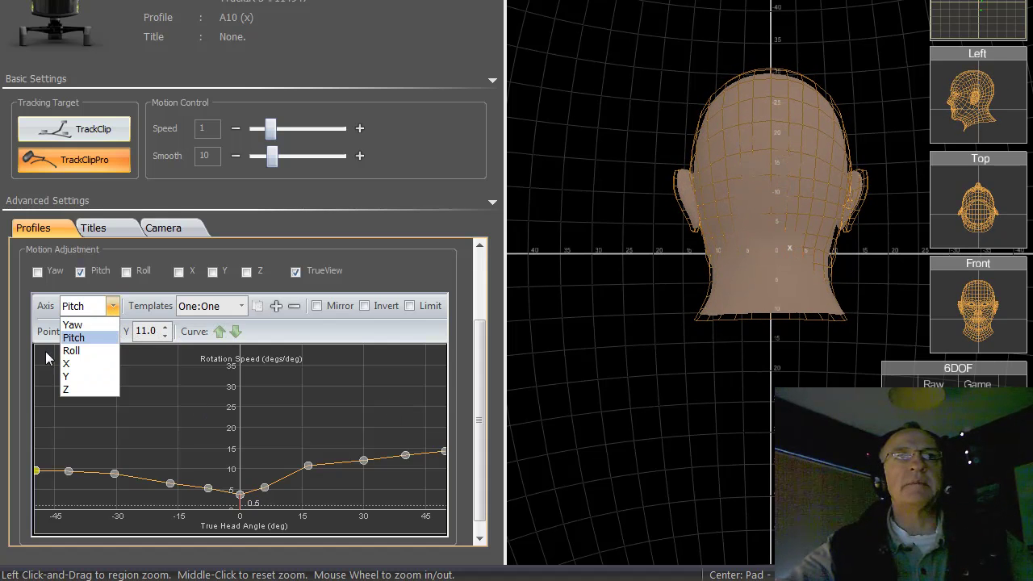
- Switch the curve editor to Roll to show its mirrored V-shaped curve
{"action": "left_click", "coordinate": [69, 352]}
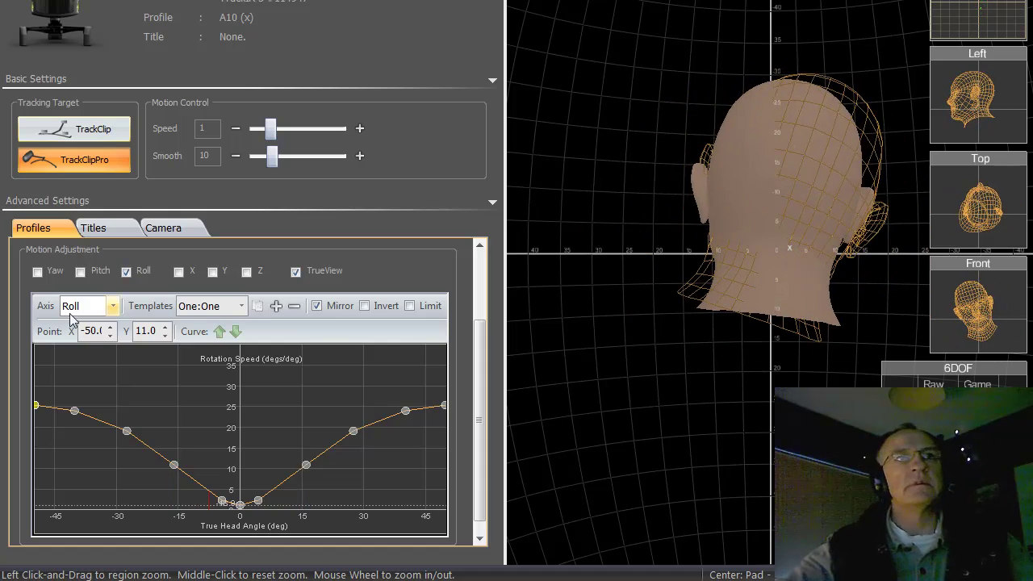
{"action": "left_click", "coordinate": [116, 307]}
- Switch the curve editor to the X axis and add a control point to its curve
{"action": "left_click", "coordinate": [77, 365]}
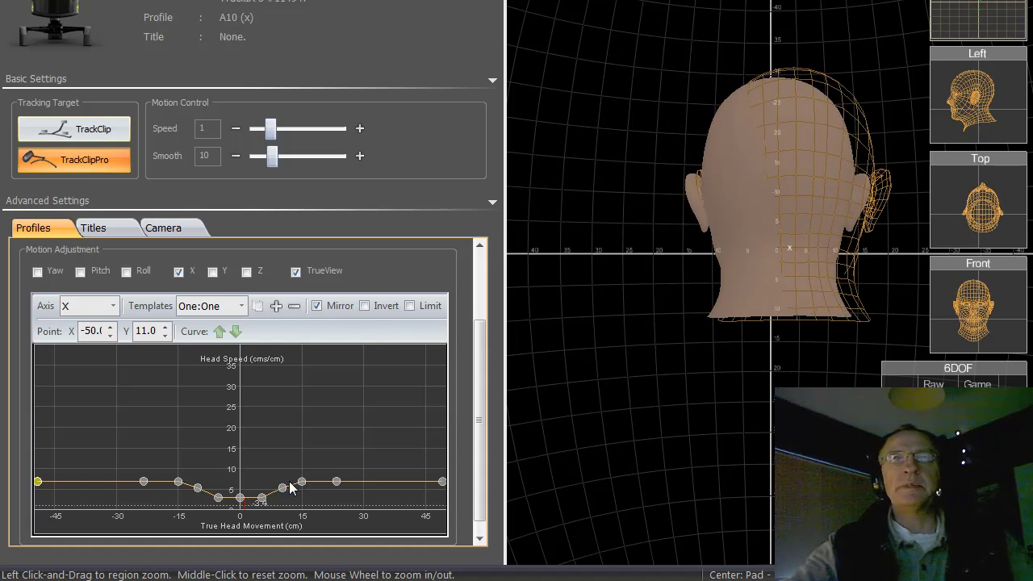
{"action": "left_click", "coordinate": [335, 481]}
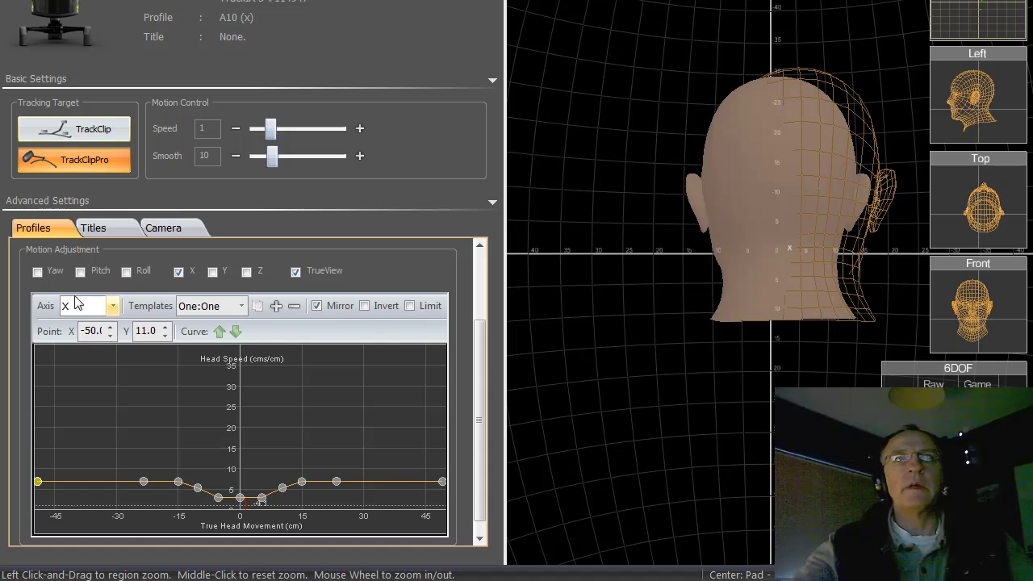
- Drop down the Axis list while the X-axis curve is displayed
{"action": "left_click", "coordinate": [112, 306]}
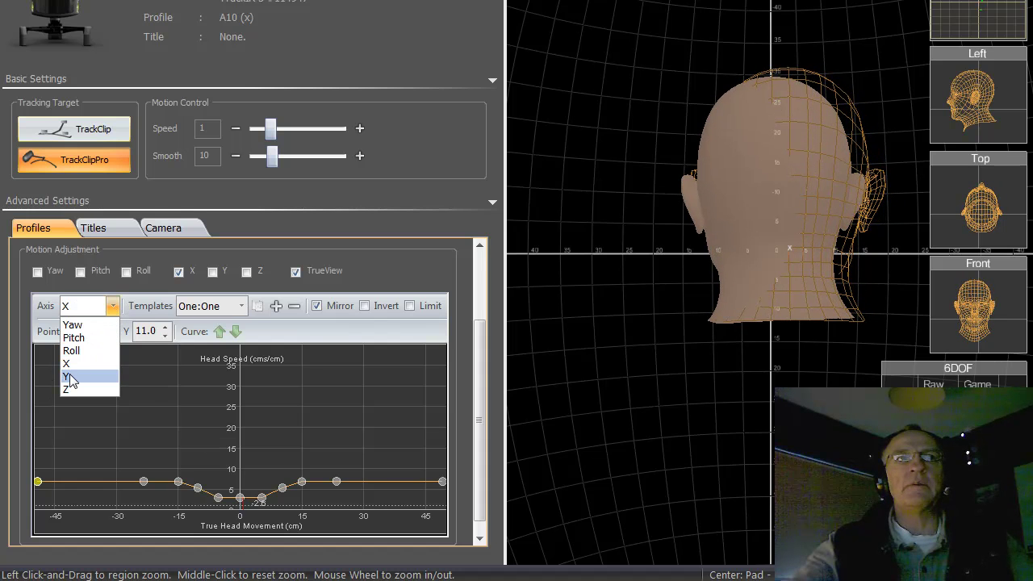
- Show the Y curve and set the axis checkboxes so only Z and TrueView stay enabled
{"action": "left_click", "coordinate": [68, 376]}
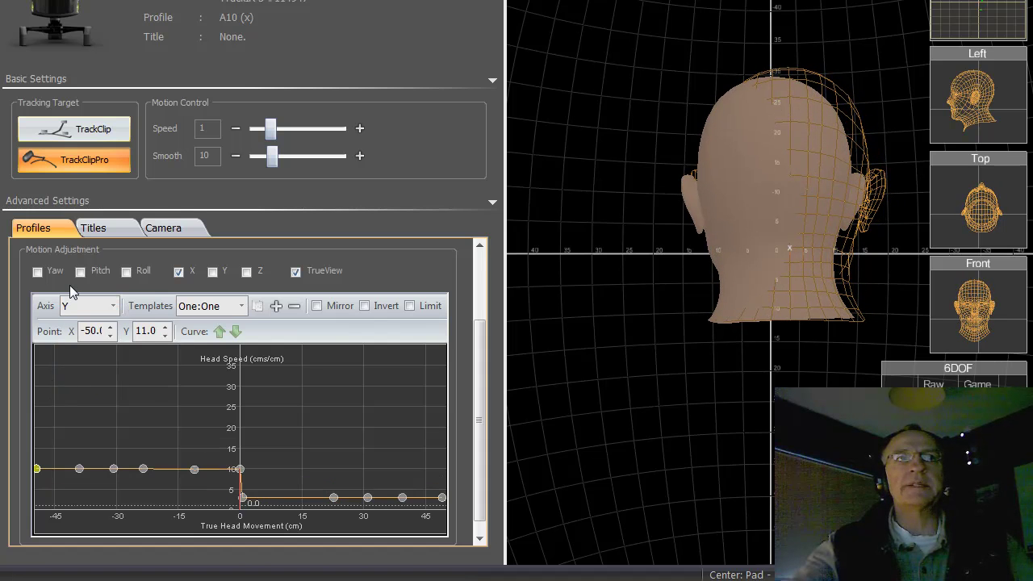
{"action": "left_click", "coordinate": [213, 272]}
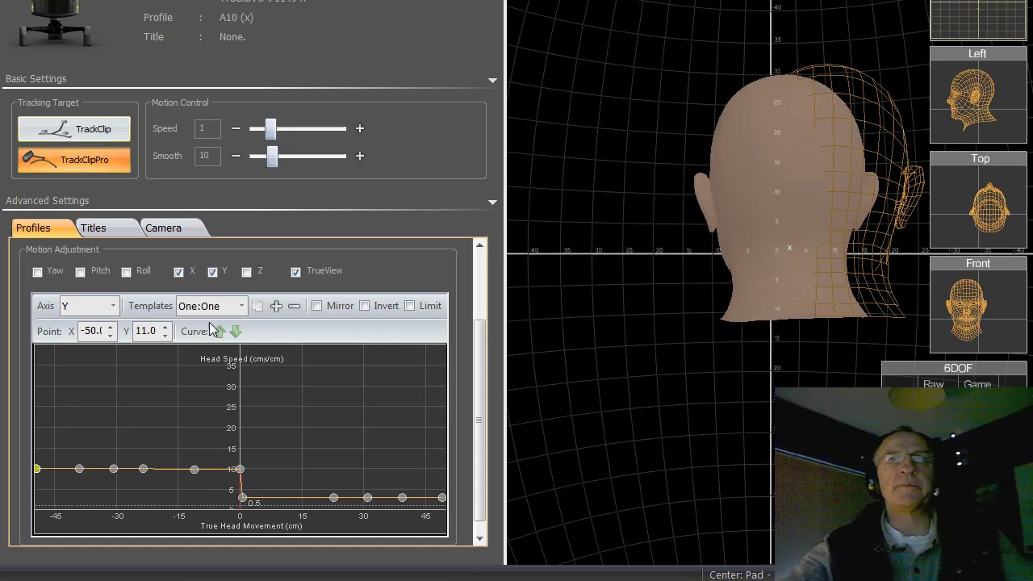
{"action": "left_click", "coordinate": [179, 272]}
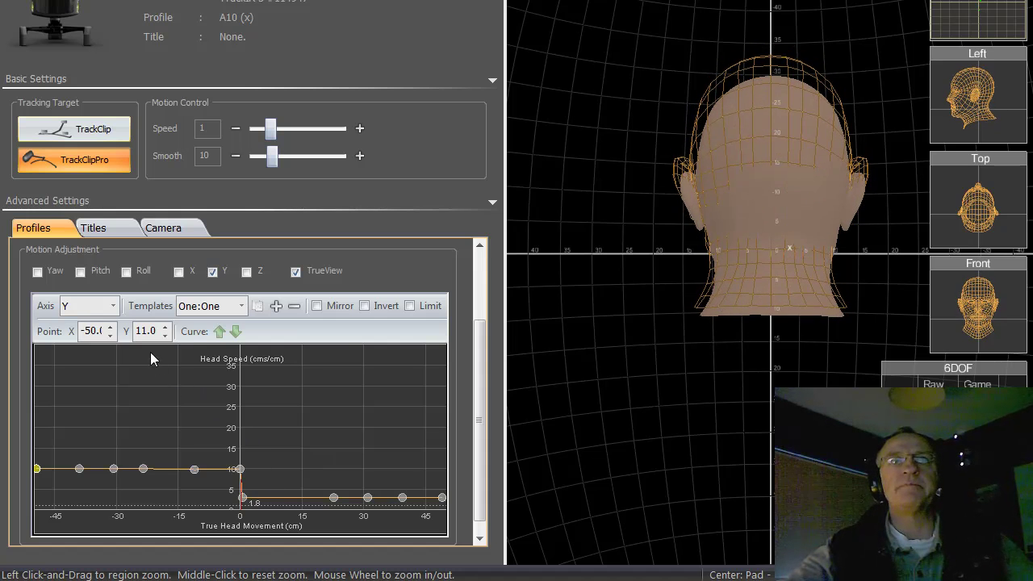
{"action": "left_click", "coordinate": [247, 271]}
{"action": "left_click", "coordinate": [214, 273]}
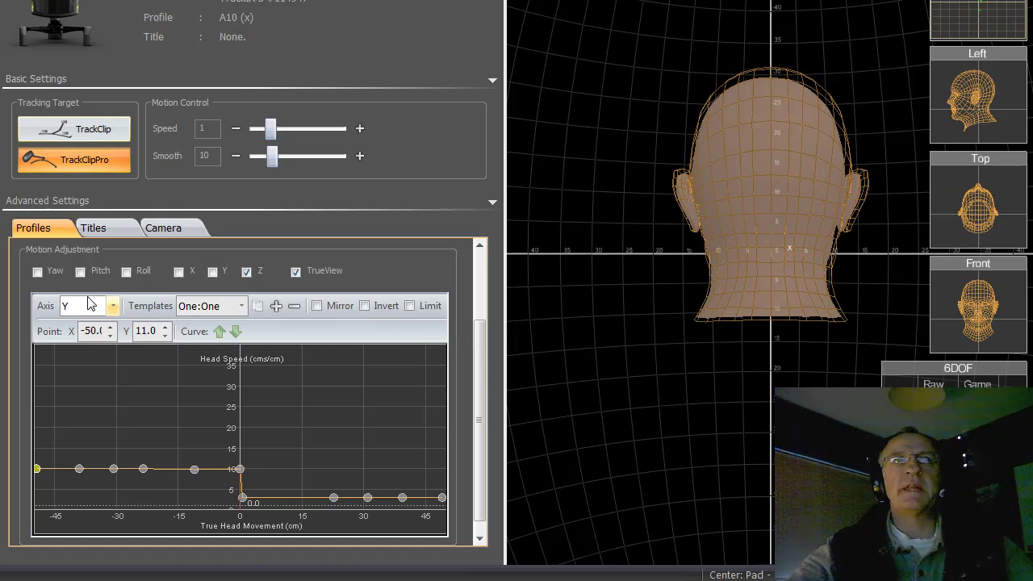
{"action": "left_click", "coordinate": [113, 307]}
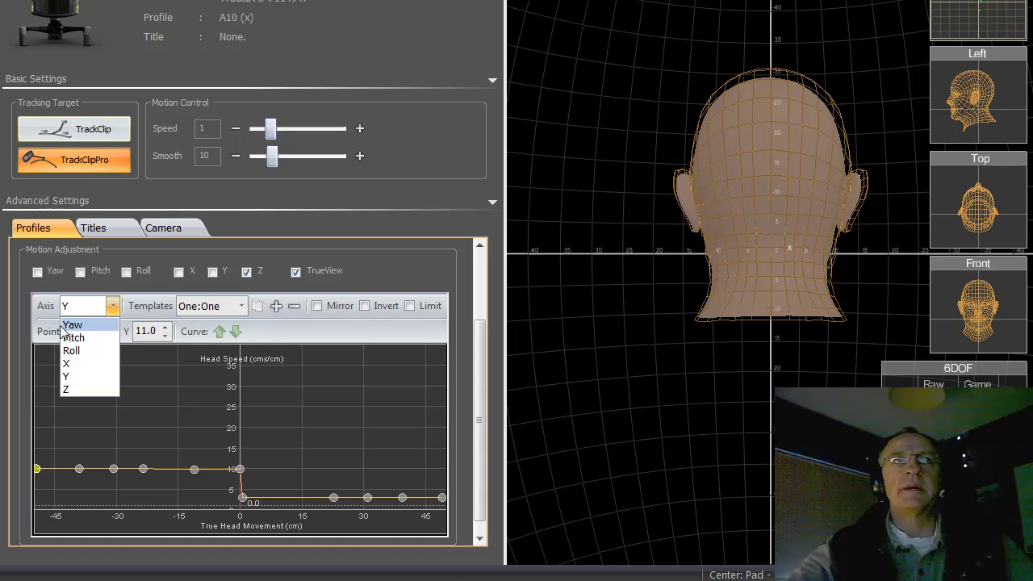
- Pick Z in the Axis list to edit the Z-axis curve
{"action": "left_click", "coordinate": [81, 389]}
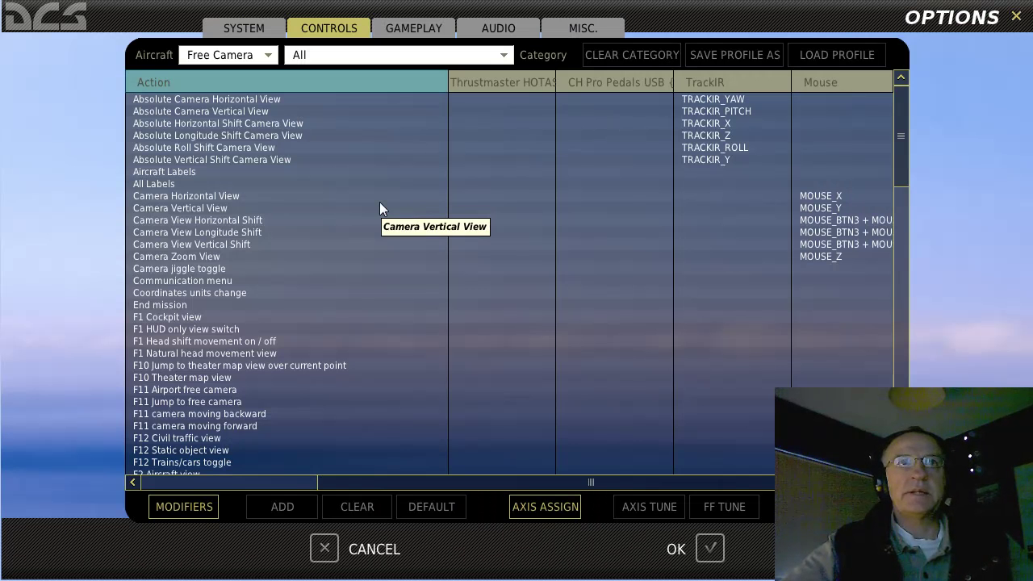
- Filter the DCS controls to the A-10C Sim aircraft and the Axis Commands category
{"action": "left_click", "coordinate": [208, 57]}
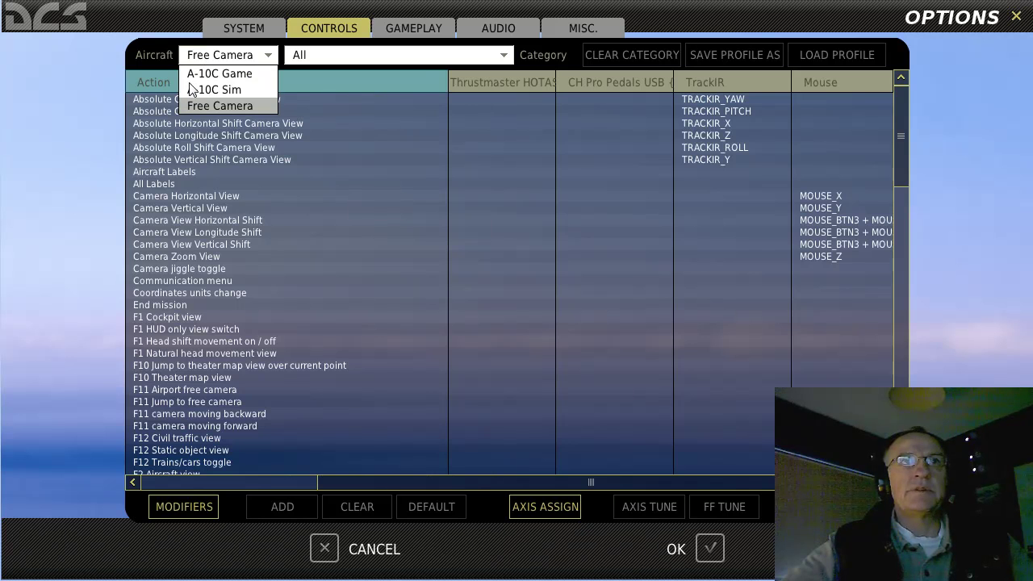
{"action": "left_click", "coordinate": [199, 89]}
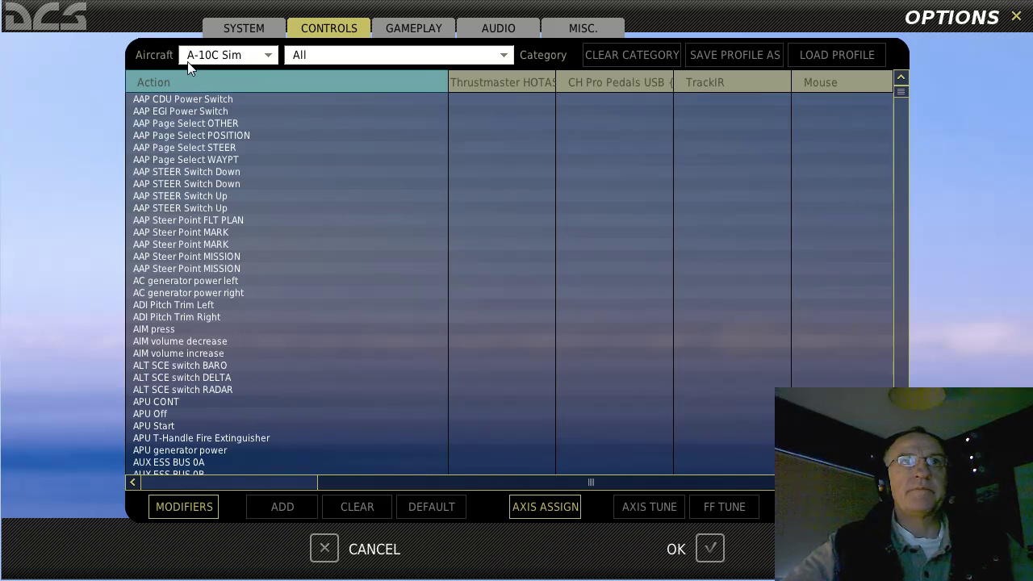
{"action": "left_click", "coordinate": [500, 54]}
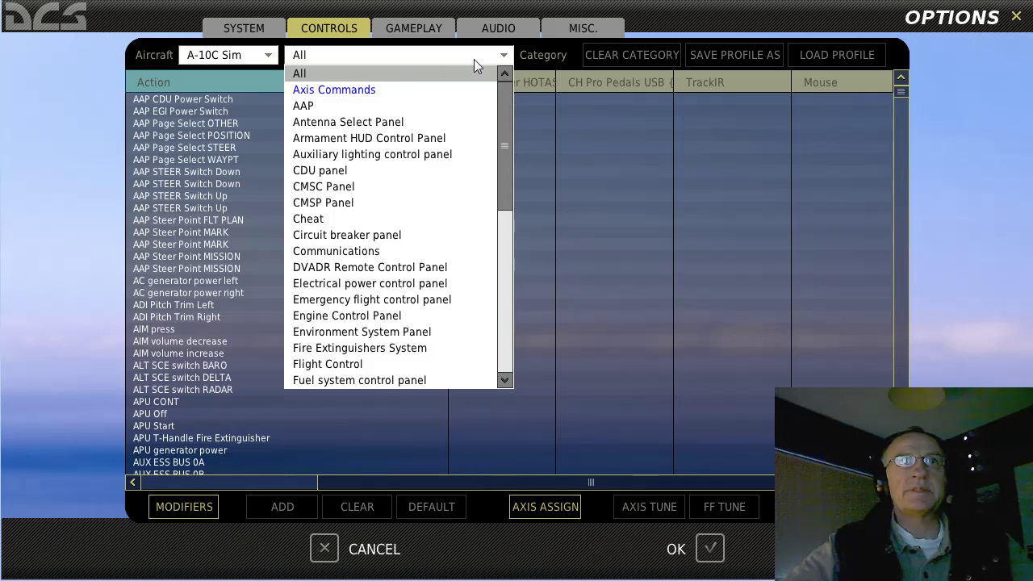
{"action": "left_click", "coordinate": [321, 90]}
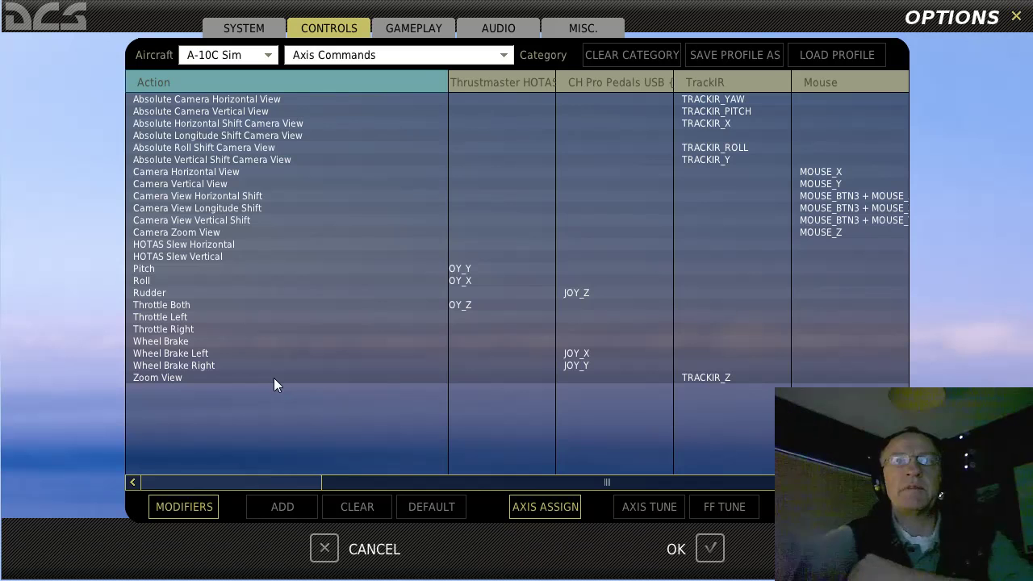
- Select the unbound Absolute Longitude Shift Camera View row, then scroll the category list to the View entries
{"action": "left_click", "coordinate": [165, 139]}
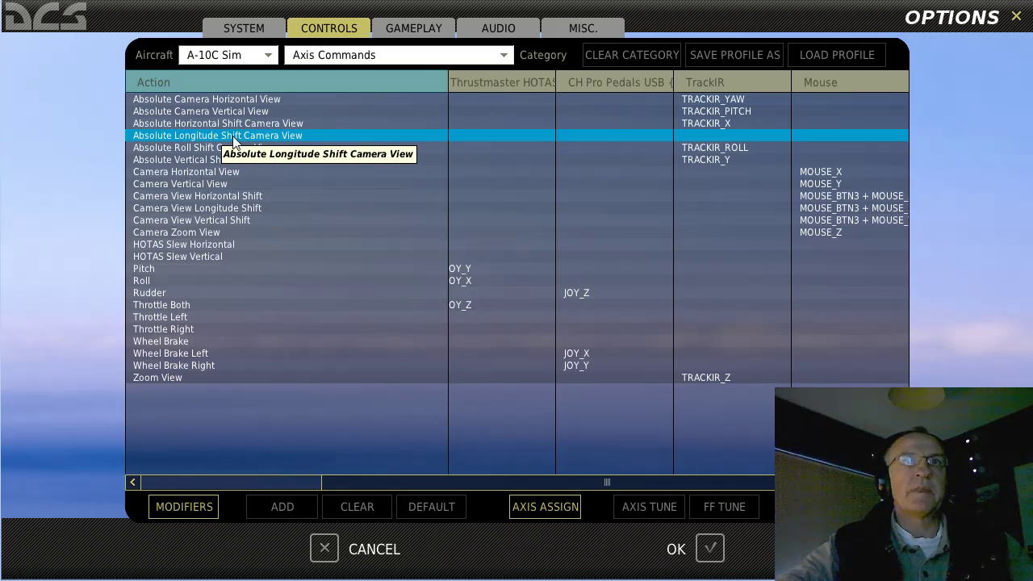
{"action": "left_click", "coordinate": [314, 55]}
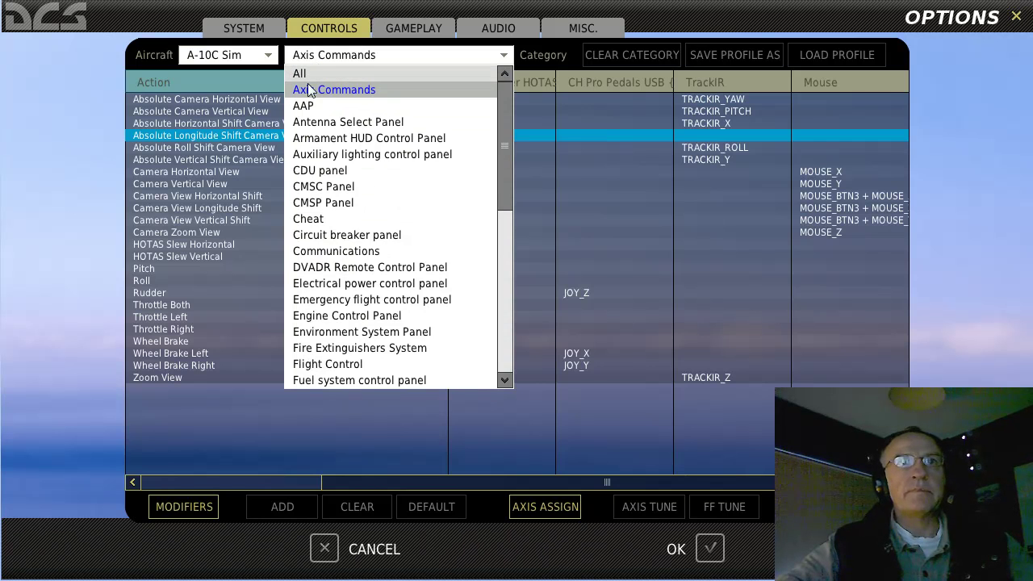
{"action": "scroll", "coordinate": [359, 295], "scroll_direction": "down", "scroll_amount": 1}
{"action": "scroll", "coordinate": [341, 306], "scroll_direction": "up", "scroll_amount": 1}
{"action": "scroll", "coordinate": [339, 249], "scroll_direction": "down", "scroll_amount": 8}
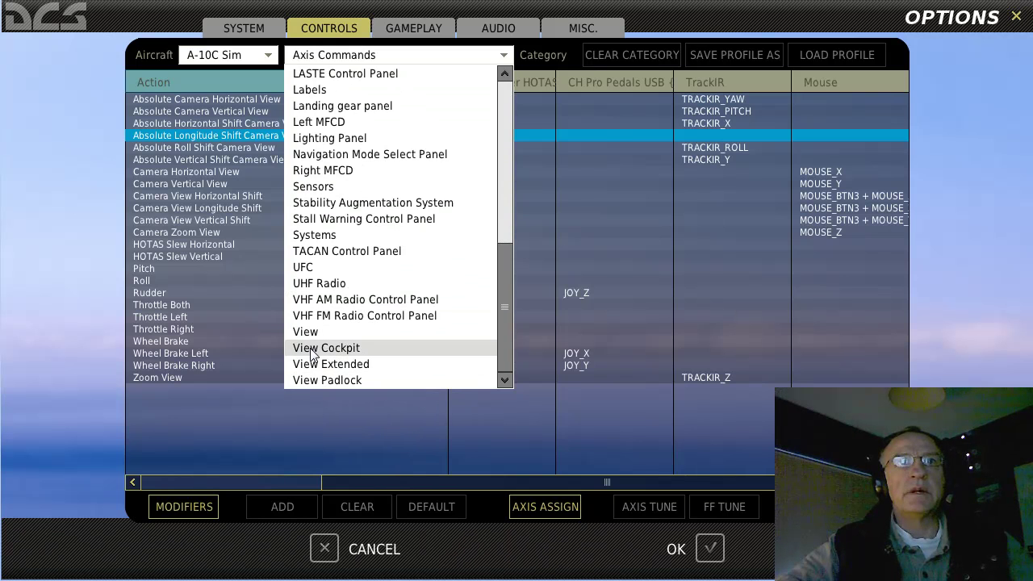
- Show the View Cockpit category and inspect the Cockpit Camera Move Back and Forward keyboard bindings
{"action": "left_click", "coordinate": [326, 348]}
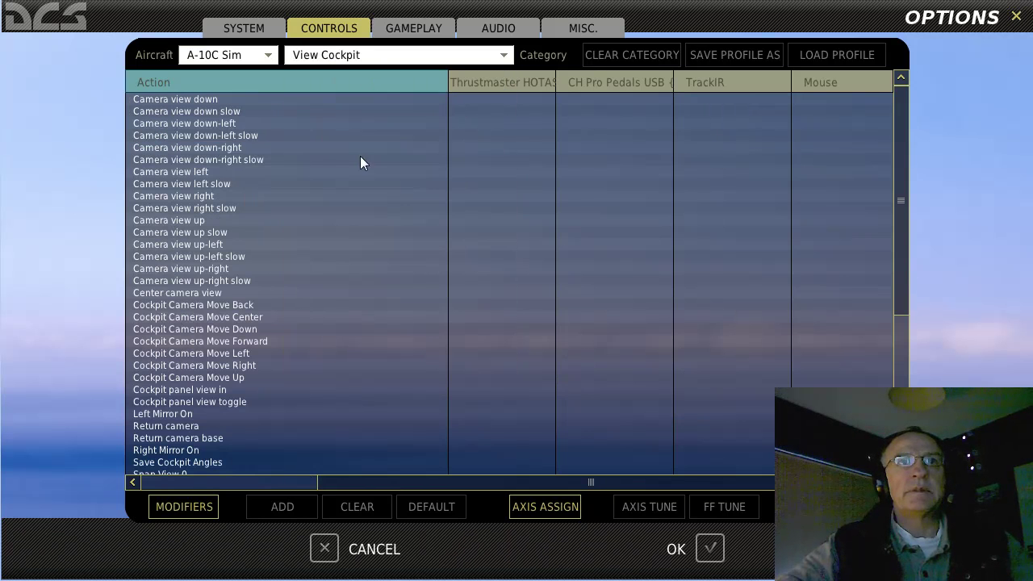
{"action": "scroll", "coordinate": [379, 299], "scroll_direction": "down", "scroll_amount": 7}
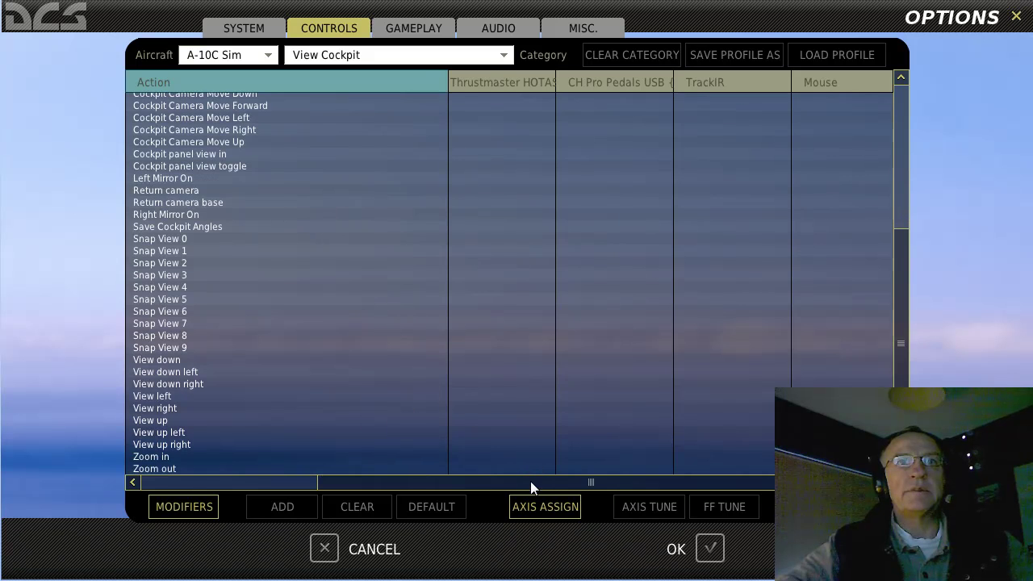
{"action": "left_click_drag", "start_coordinate": [530, 481], "coordinate": [285, 488]}
{"action": "scroll", "coordinate": [372, 220], "scroll_direction": "up", "scroll_amount": 2}
{"action": "scroll", "coordinate": [375, 218], "scroll_direction": "up", "scroll_amount": 6}
{"action": "scroll", "coordinate": [419, 220], "scroll_direction": "down", "scroll_amount": 7}
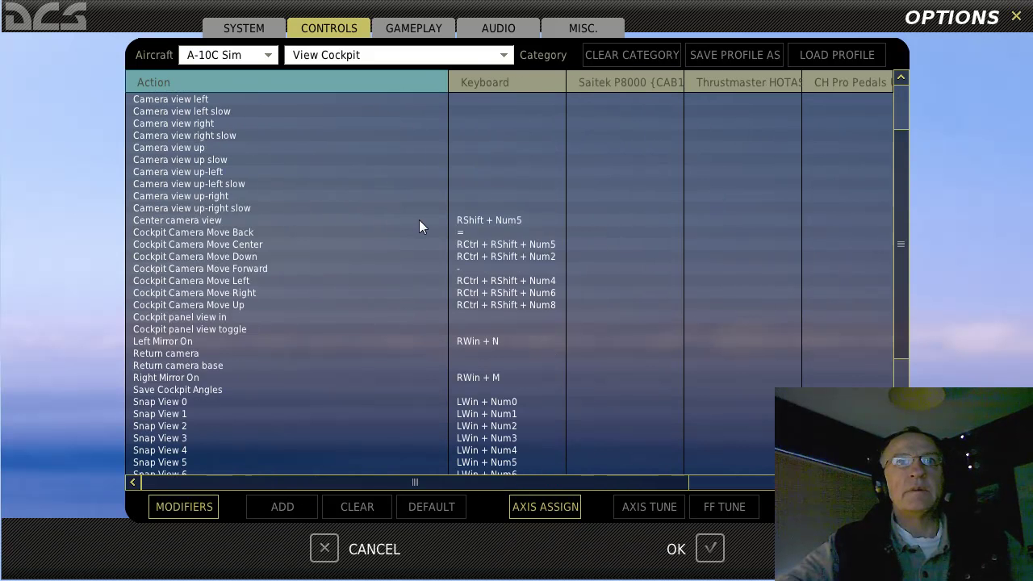
{"action": "scroll", "coordinate": [450, 161], "scroll_direction": "up", "scroll_amount": 2}
{"action": "left_click", "coordinate": [459, 160]}
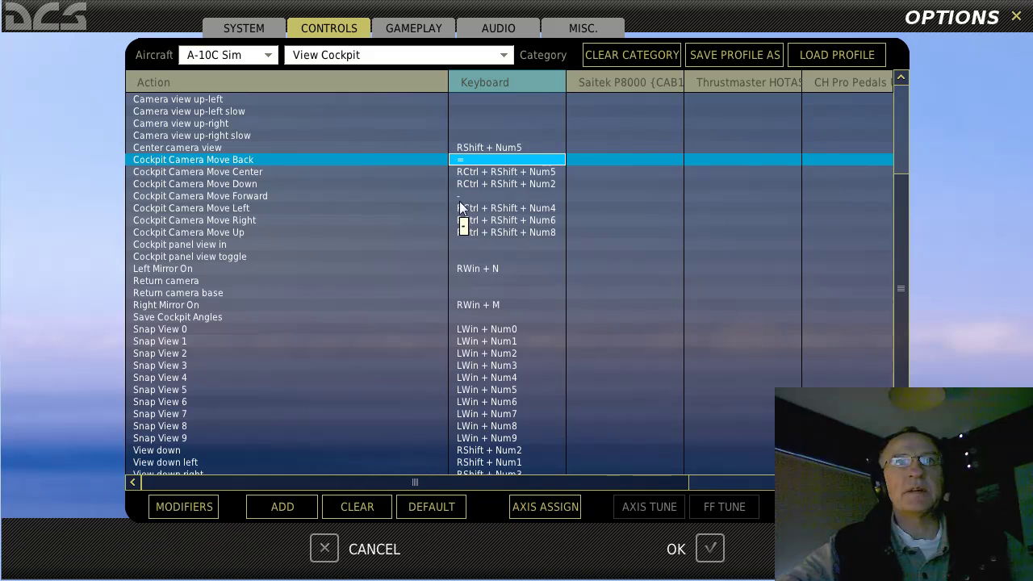
{"action": "left_click", "coordinate": [461, 197]}
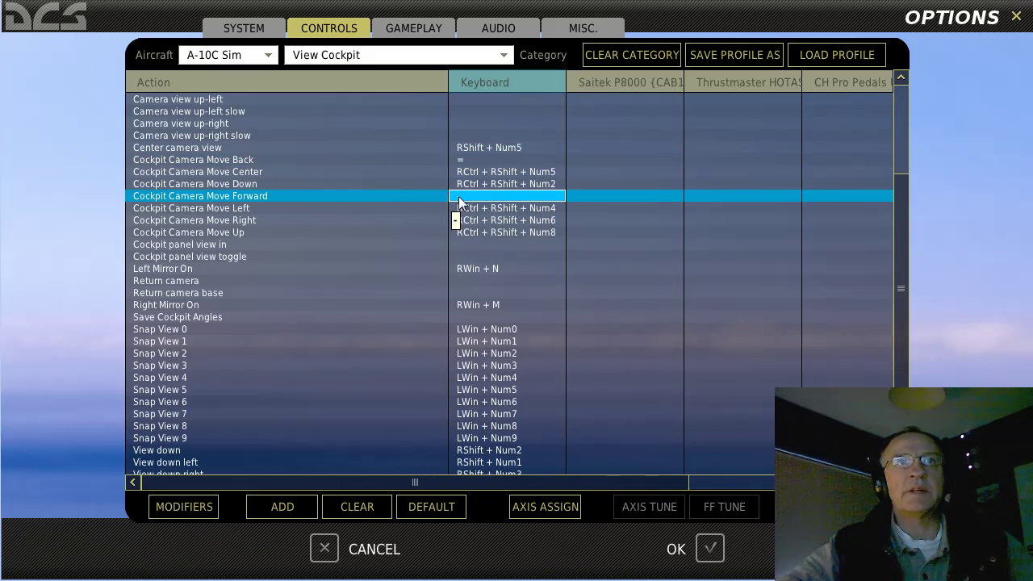